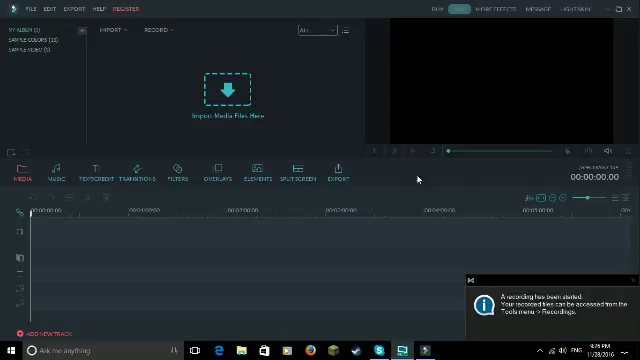
Close the 'A recording has been started' notification to reveal the empty project.
{"action": "left_click", "coordinate": [631, 282]}
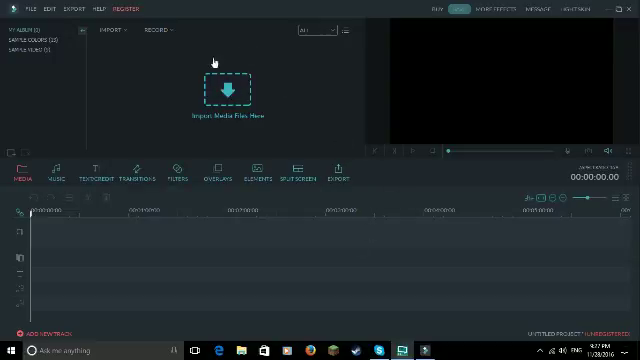
Import the Desktop file 'test video' into the media library.
{"action": "left_click", "coordinate": [217, 97]}
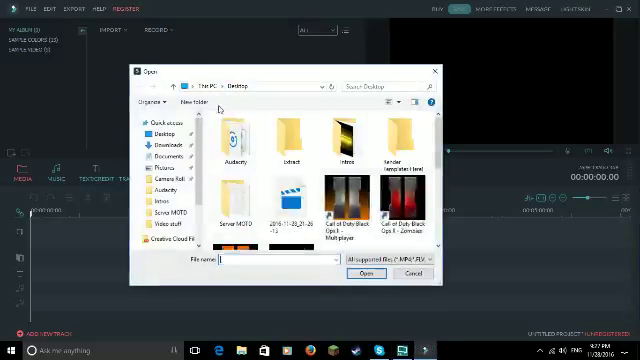
{"action": "scroll", "coordinate": [388, 196], "scroll_direction": "down", "scroll_amount": 3}
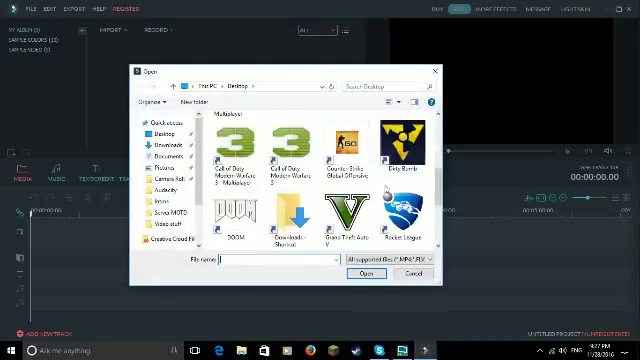
{"action": "scroll", "coordinate": [388, 196], "scroll_direction": "down", "scroll_amount": 3}
{"action": "scroll", "coordinate": [393, 183], "scroll_direction": "down", "scroll_amount": 2}
{"action": "left_click", "coordinate": [400, 165]}
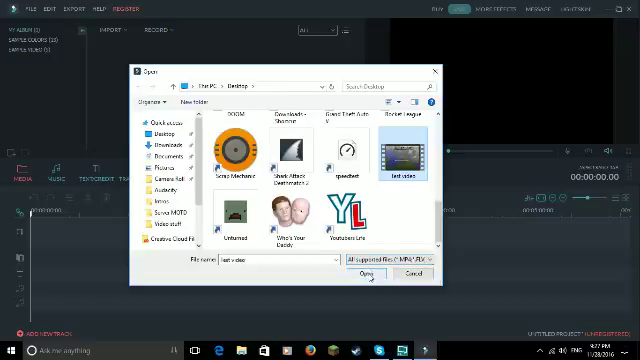
{"action": "left_click", "coordinate": [367, 274]}
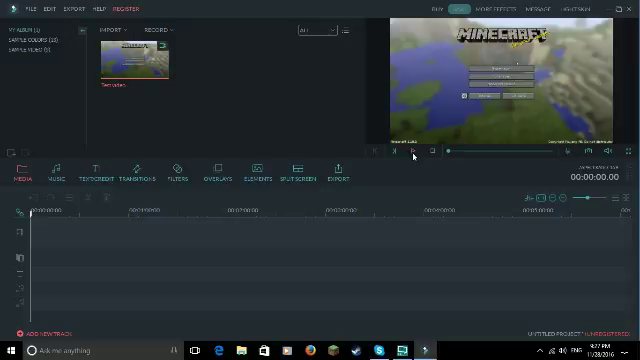
{"action": "key", "text": "XF86AudioRaiseVolume"}
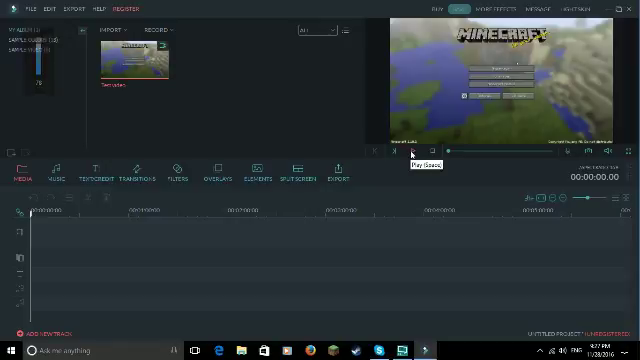
{"action": "left_click", "coordinate": [411, 153]}
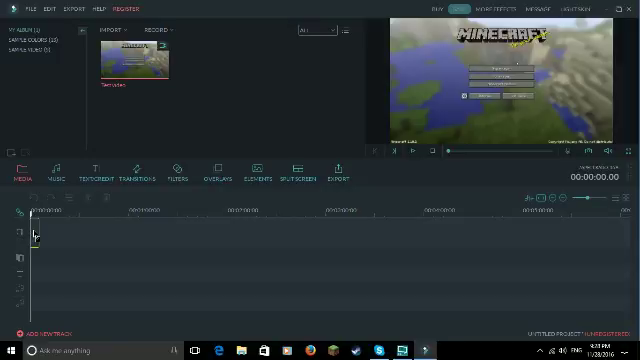
Place the test video on the timeline track and open the clip's Edit settings.
{"action": "left_click", "coordinate": [34, 233]}
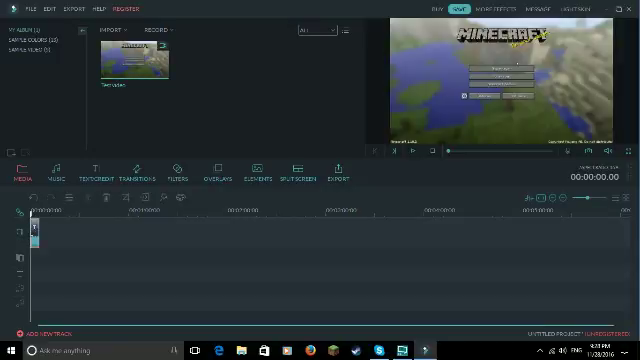
{"action": "right_click", "coordinate": [34, 229]}
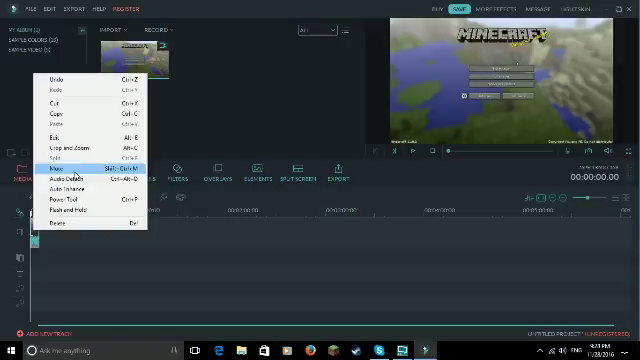
{"action": "left_click", "coordinate": [84, 139]}
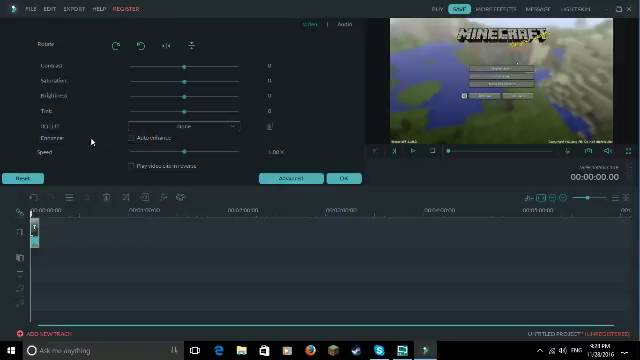
Set clip audio to volume 57, 1.92s fade in, 3.36s fade out, pitch -7.
{"action": "left_click", "coordinate": [346, 25]}
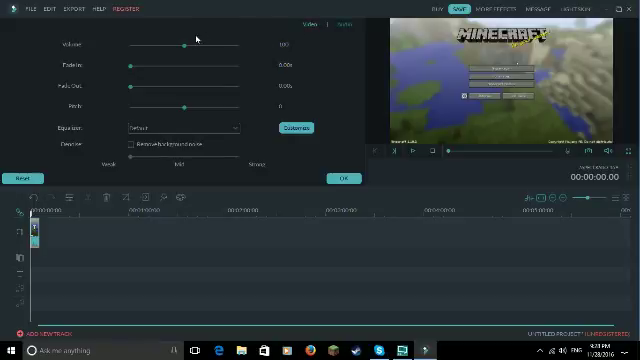
{"action": "mouse_move", "coordinate": [185, 48]}
{"action": "left_mouse_down"}
{"action": "mouse_move", "coordinate": [216, 47]}
{"action": "mouse_move", "coordinate": [281, 25]}
{"action": "left_mouse_up"}
{"action": "left_click_drag", "start_coordinate": [139, 46], "coordinate": [171, 68]}
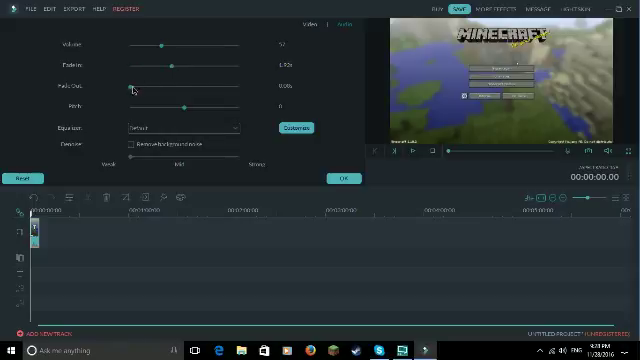
{"action": "left_click_drag", "start_coordinate": [133, 89], "coordinate": [198, 88]}
{"action": "left_click_drag", "start_coordinate": [183, 110], "coordinate": [153, 109]}
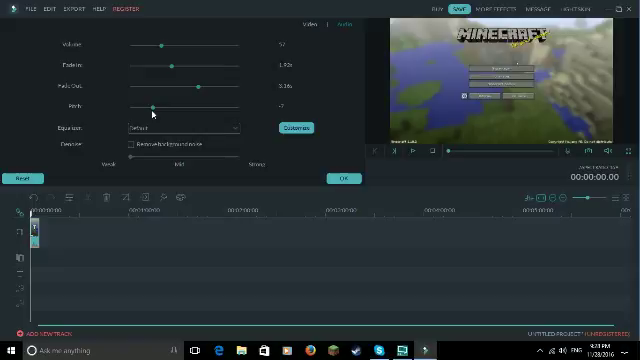
Enable Strong background-noise removal, keep the Default equalizer, and apply the audio changes.
{"action": "left_click", "coordinate": [168, 144]}
{"action": "left_click", "coordinate": [196, 129]}
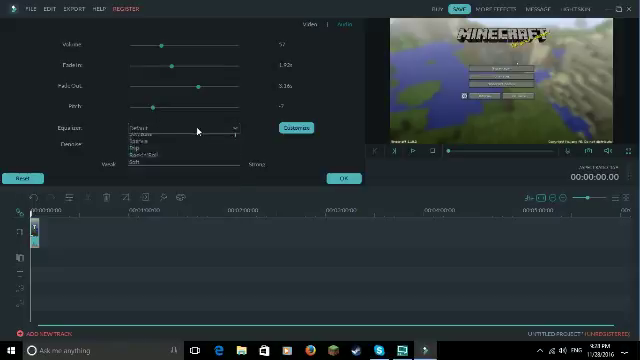
{"action": "left_click", "coordinate": [194, 139]}
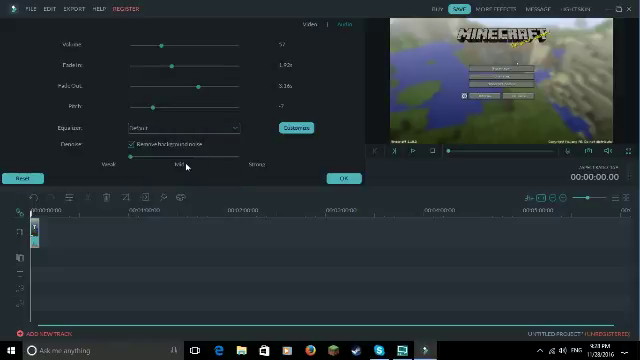
{"action": "left_click_drag", "start_coordinate": [131, 159], "coordinate": [237, 158]}
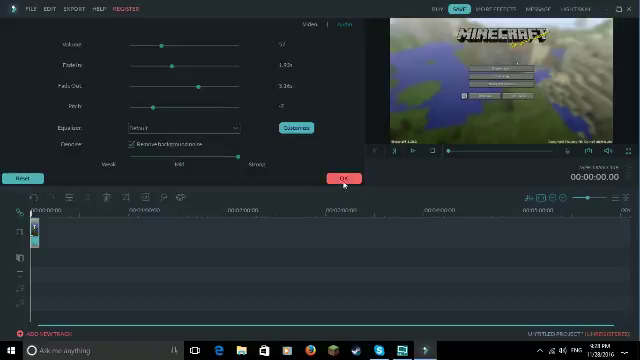
{"action": "left_click", "coordinate": [345, 179]}
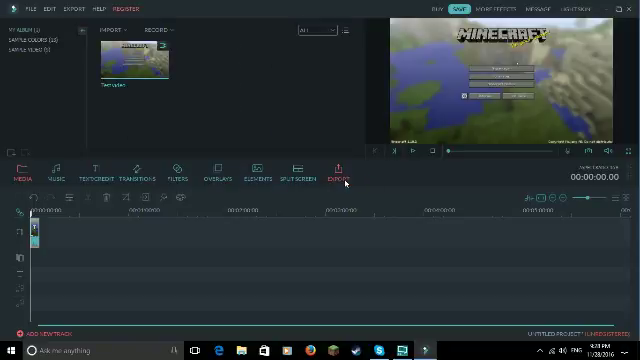
{"action": "left_click", "coordinate": [411, 151]}
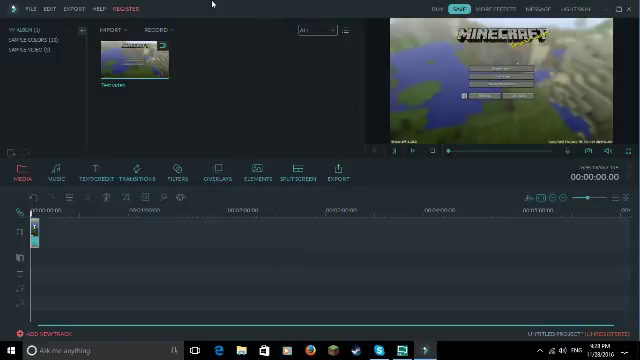
Open export settings with the iPhone preset and set the save folder to This PC > Downloads.
{"action": "left_click", "coordinate": [339, 172]}
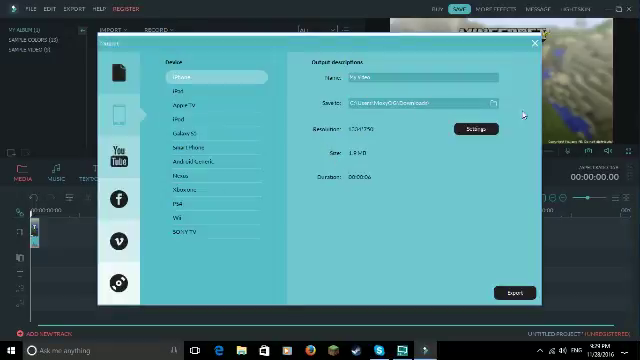
{"action": "left_click", "coordinate": [493, 104]}
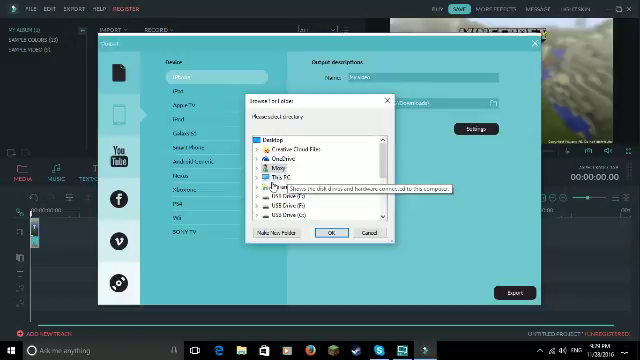
{"action": "left_click", "coordinate": [259, 178]}
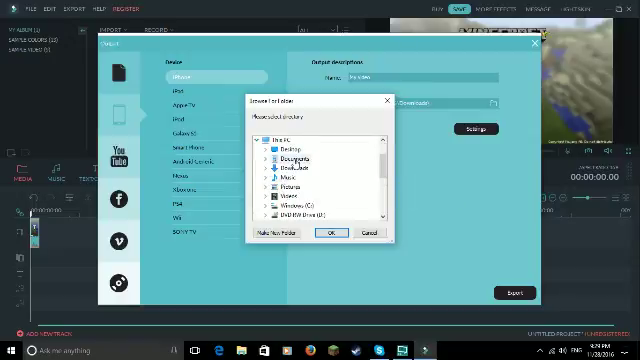
{"action": "left_click", "coordinate": [290, 168]}
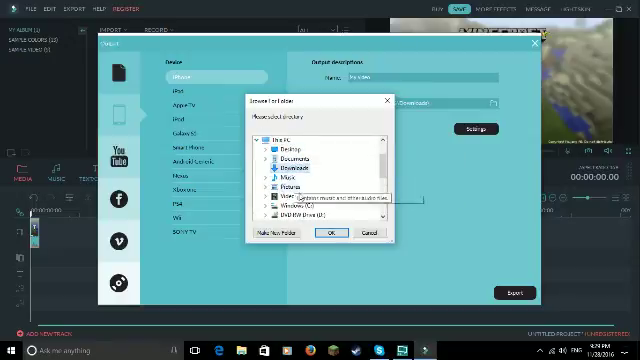
{"action": "left_click", "coordinate": [333, 232]}
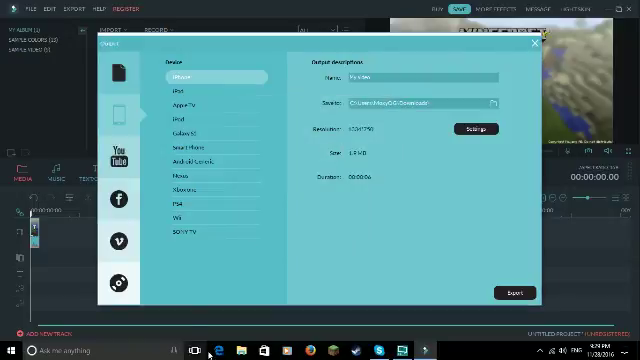
Check the Downloads folder in File Explorer, then close the file browser.
{"action": "left_click", "coordinate": [241, 350]}
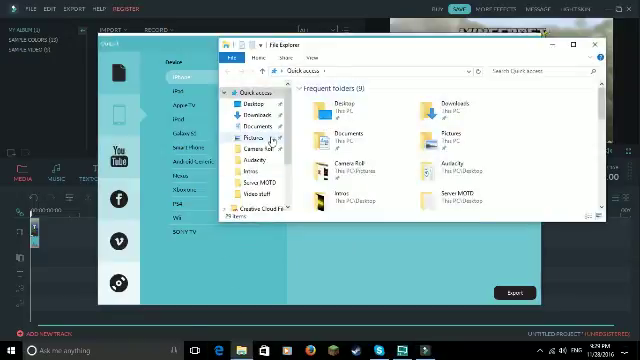
{"action": "left_click", "coordinate": [262, 114]}
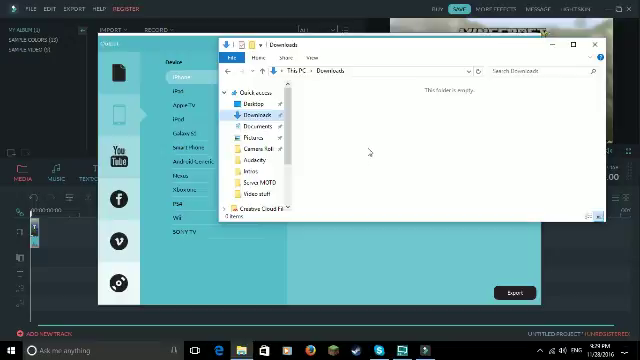
{"action": "left_click", "coordinate": [552, 44]}
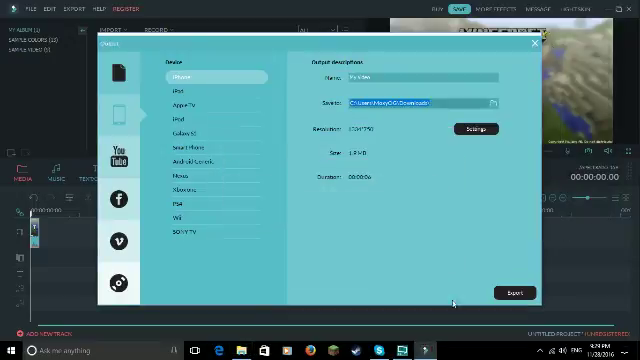
Export 'My Video' to Downloads with the trial watermark, then close the conversion notice and export window.
{"action": "left_click", "coordinate": [513, 295]}
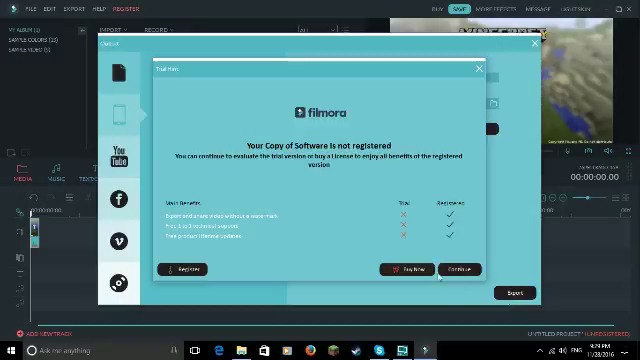
{"action": "left_click", "coordinate": [460, 269]}
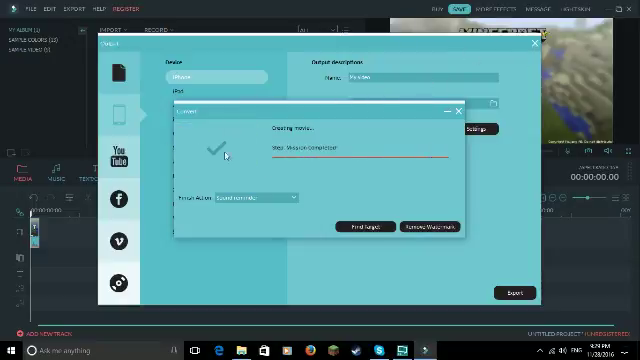
{"action": "left_click", "coordinate": [458, 112]}
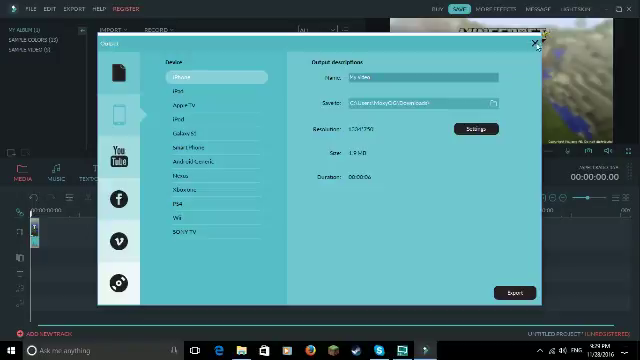
{"action": "left_click", "coordinate": [537, 44]}
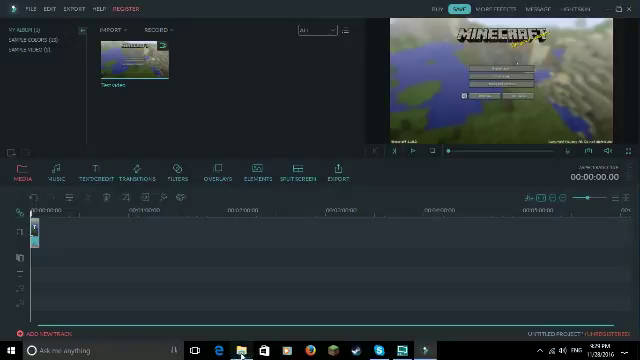
{"action": "left_click", "coordinate": [241, 350]}
{"action": "double_click", "coordinate": [323, 128]}
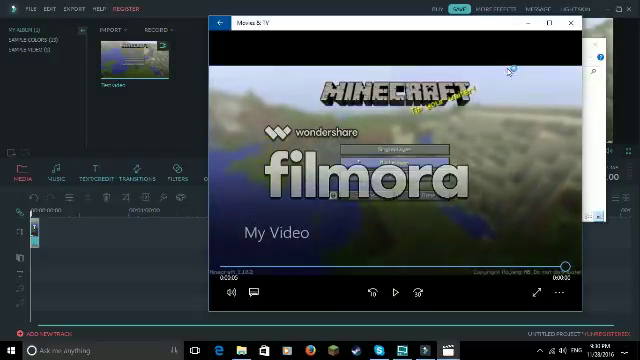
{"action": "left_click", "coordinate": [575, 30]}
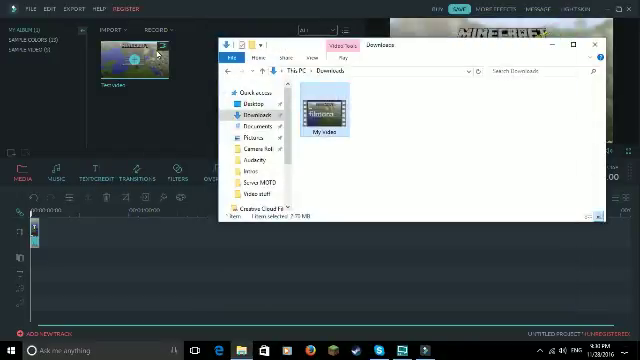
{"action": "left_click", "coordinate": [594, 44]}
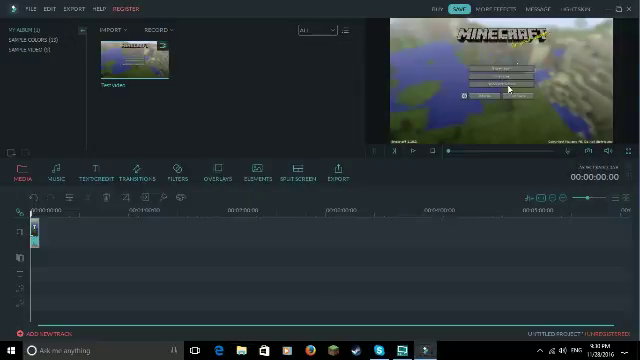